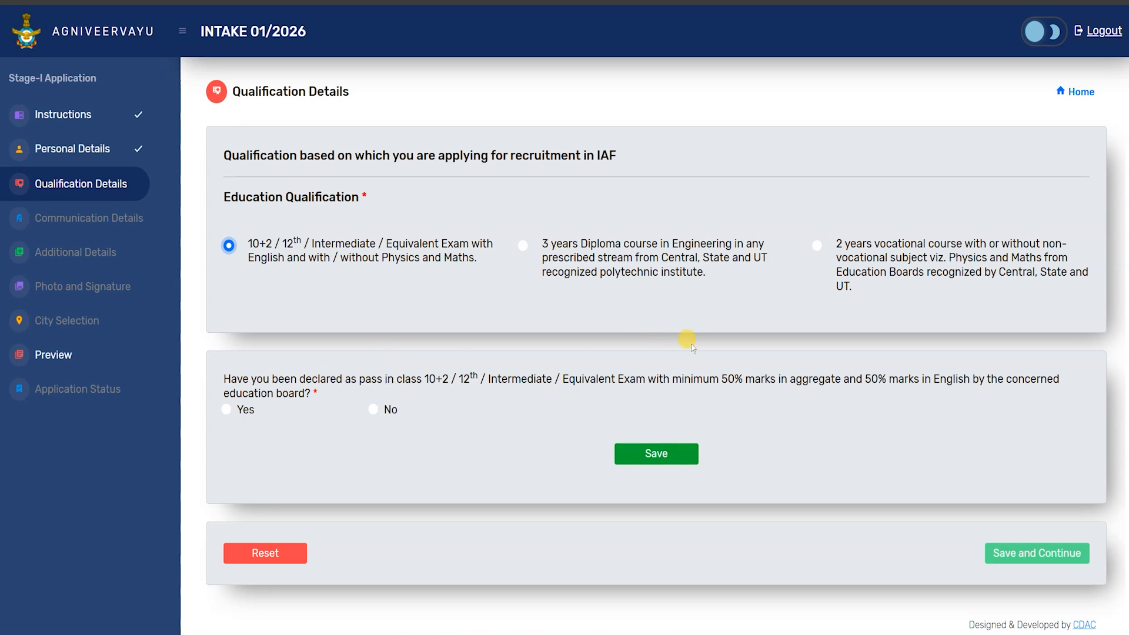
Answer Yes to having passed 10+2 with minimum 50% marks in aggregate and 50% in English
drag(795, 383, 797, 383)
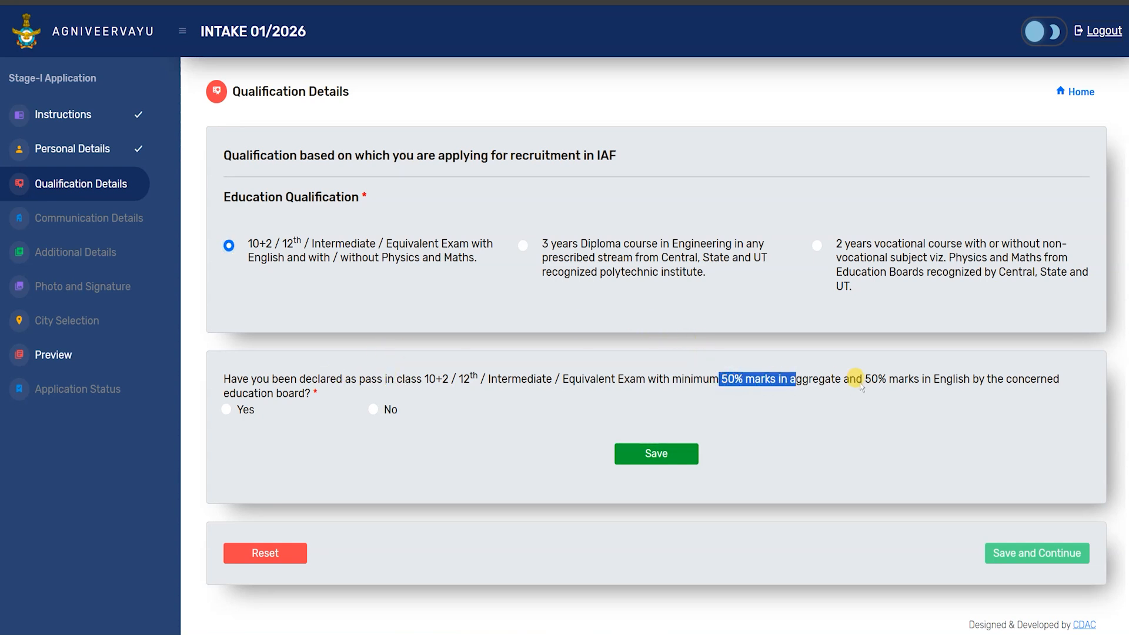
drag(871, 382, 881, 382)
drag(957, 384, 974, 383)
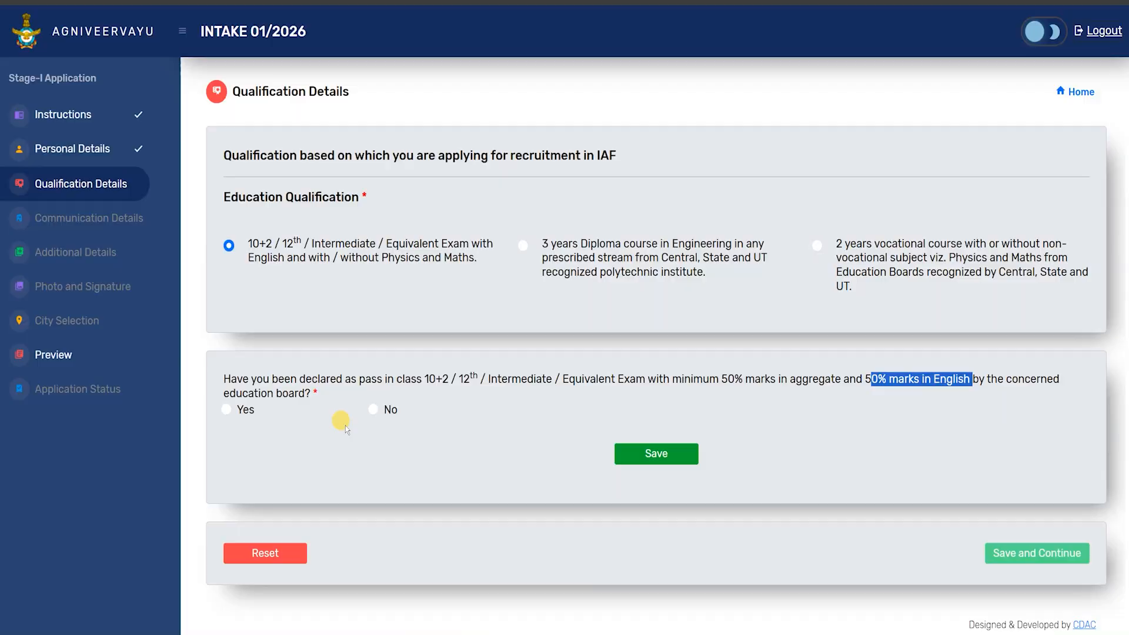
click(226, 410)
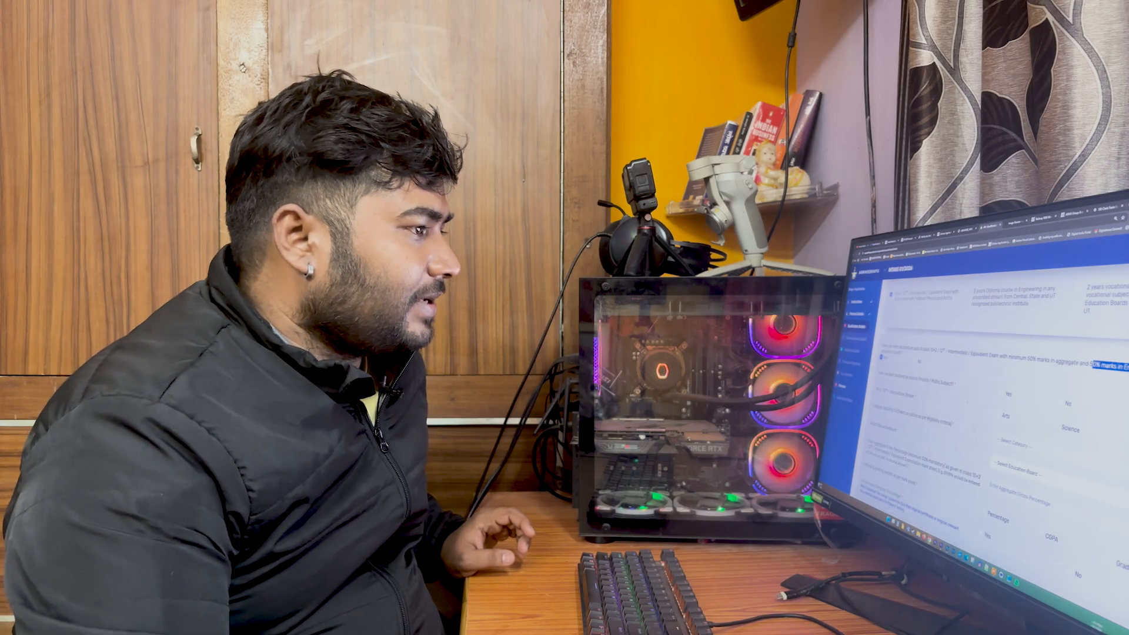
Answer Yes to having passed Physics / Maths and choose Science as the 10+2 / Intermediate stream
scroll(354, 235, down, 1)
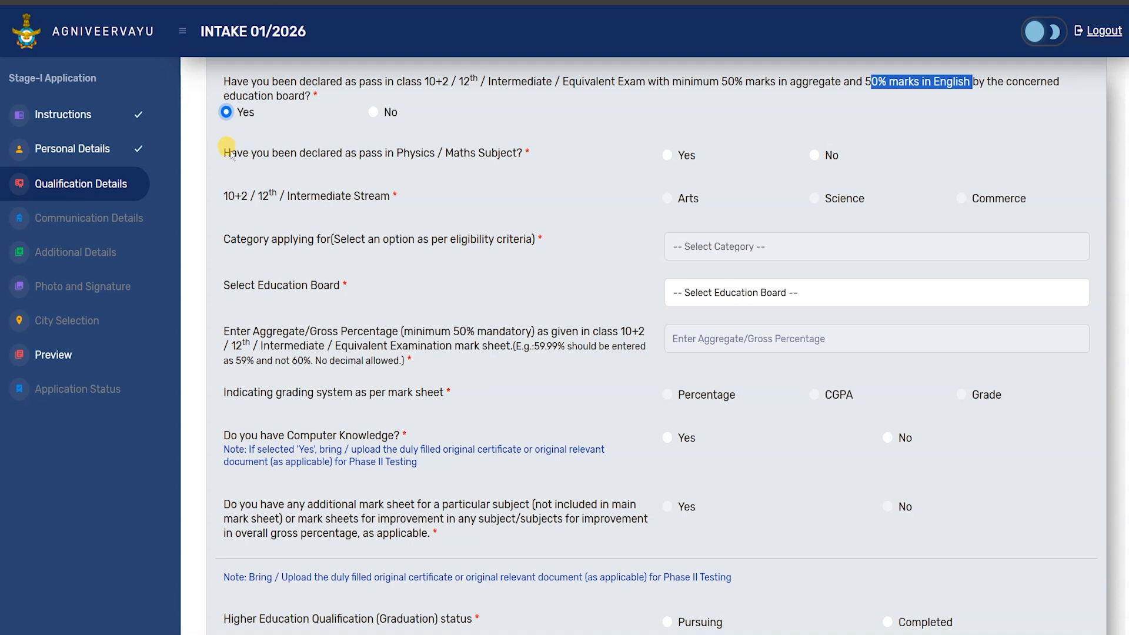
drag(227, 146, 371, 167)
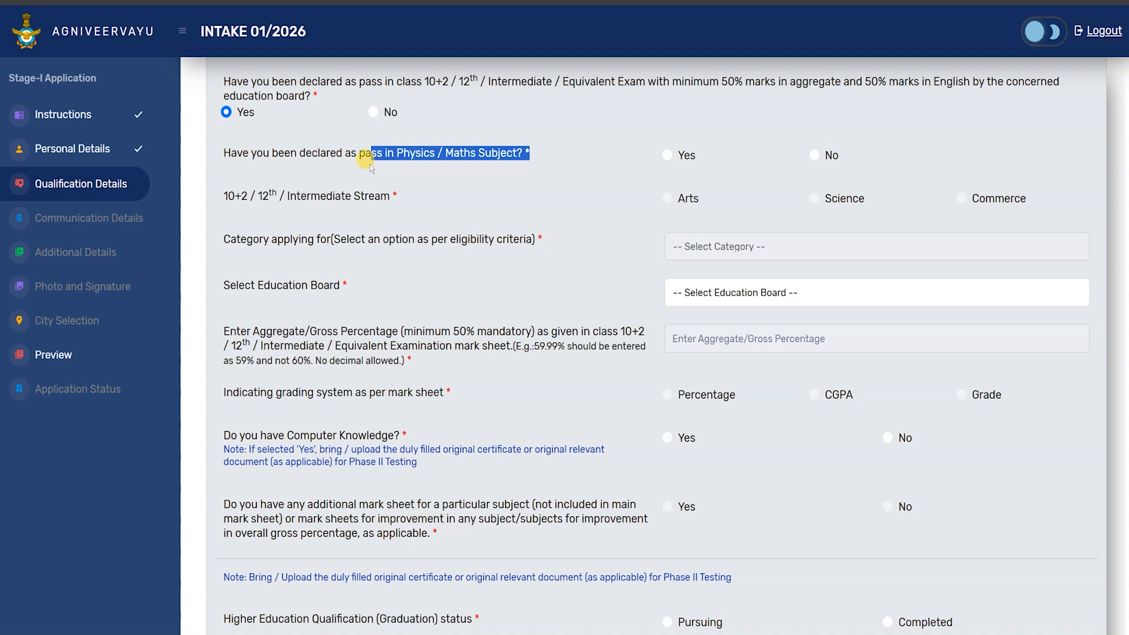
click(667, 156)
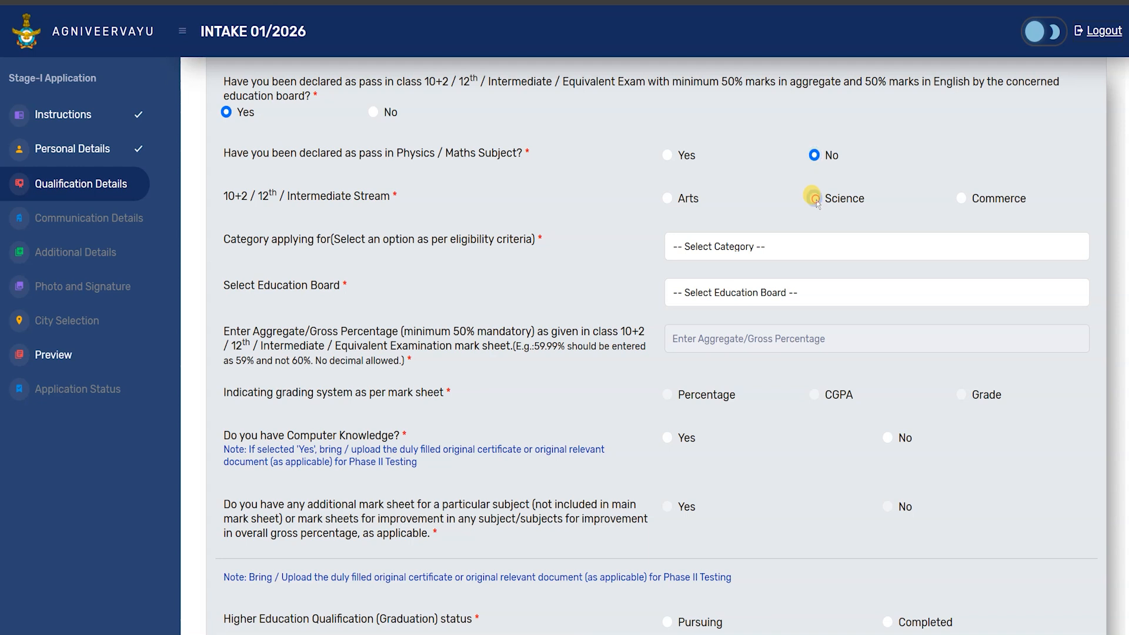
click(667, 198)
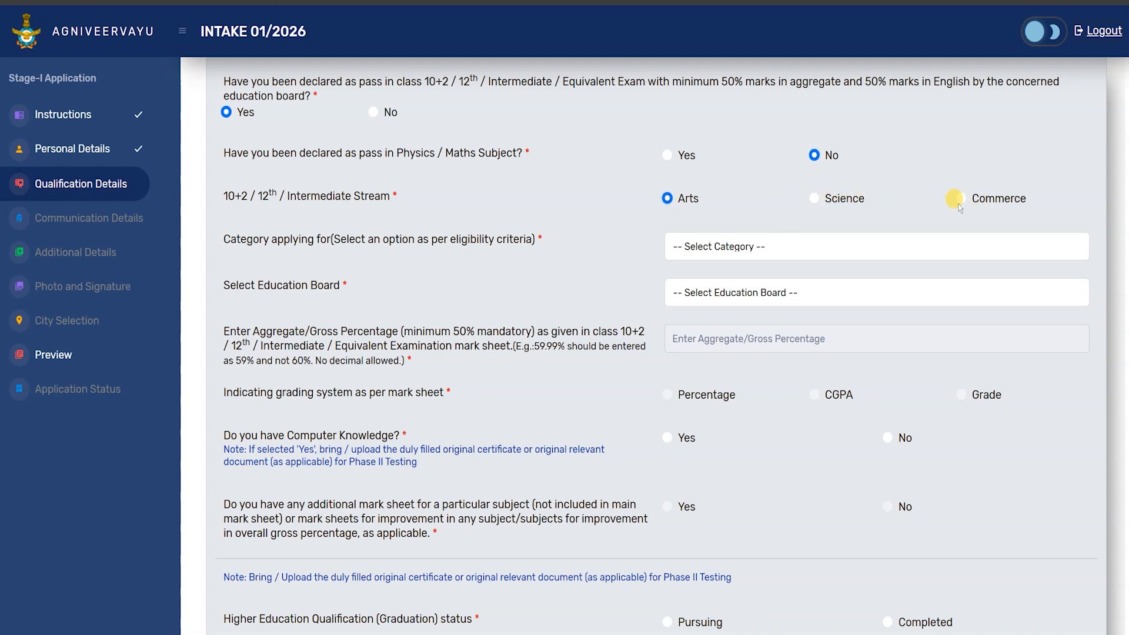
click(666, 155)
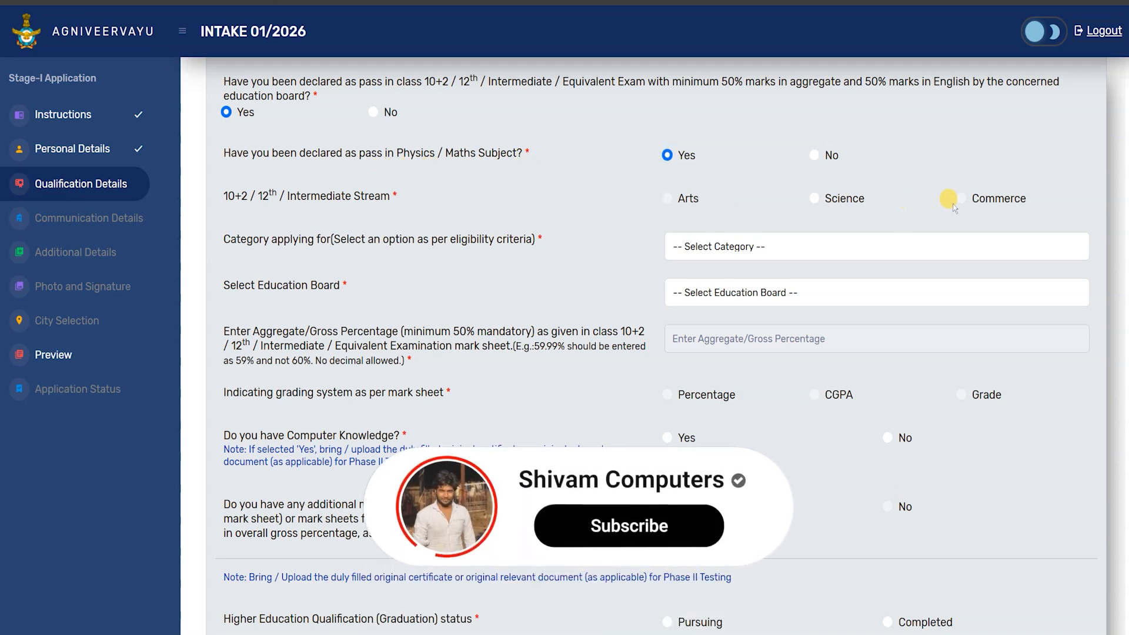
click(814, 198)
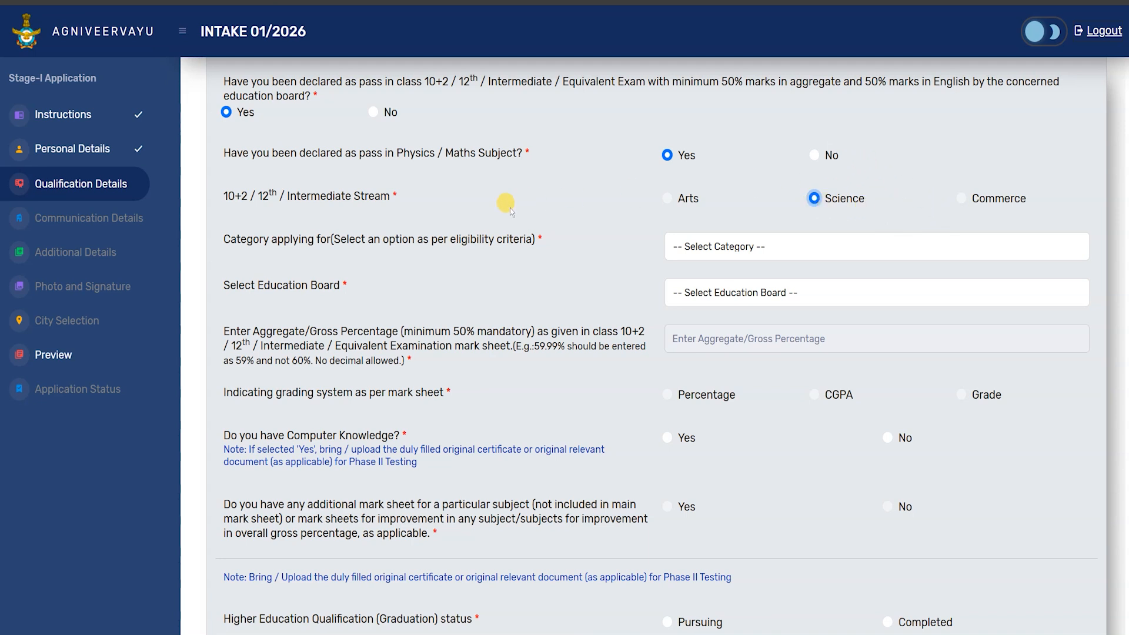
Set the category applying for to Both Science and other than Science Subjects
drag(222, 240, 634, 238)
click(760, 246)
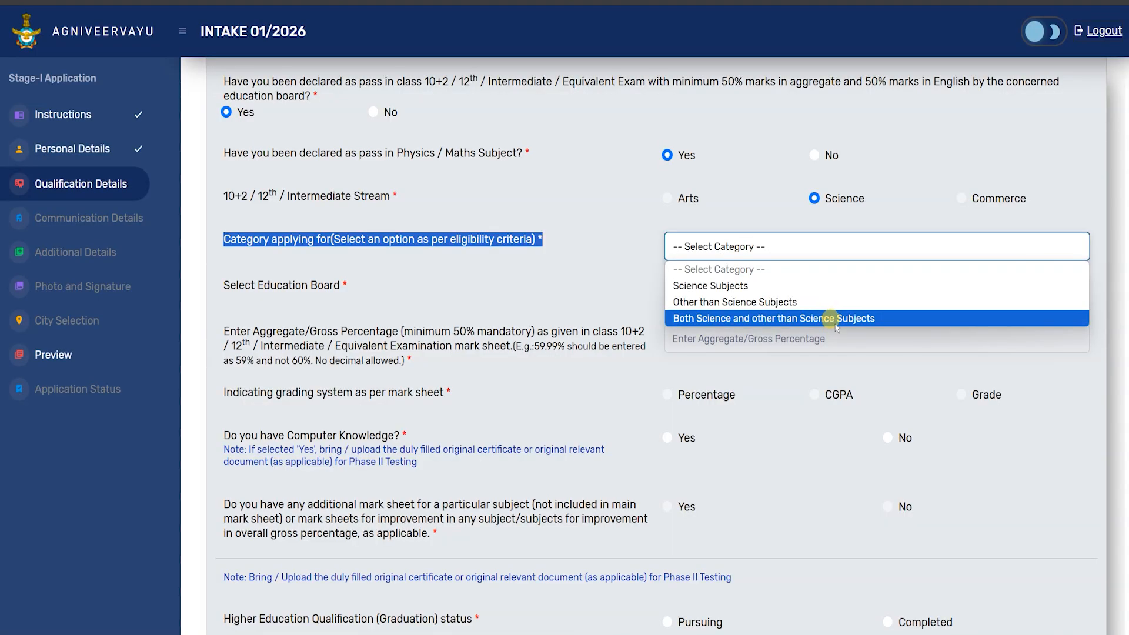
click(833, 321)
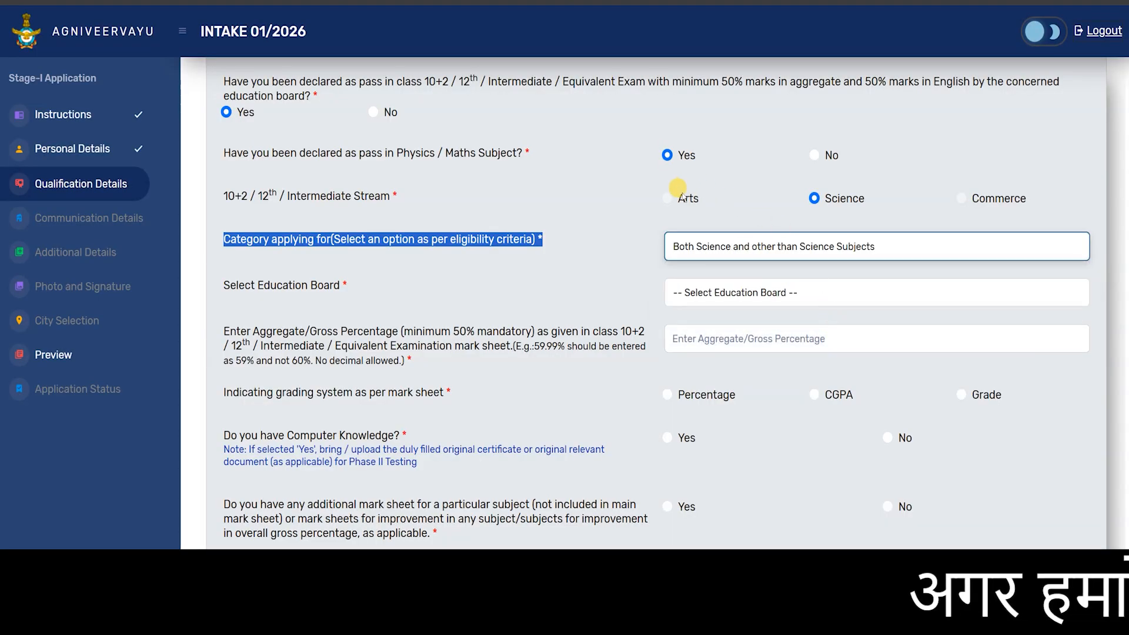
click(823, 244)
click(624, 266)
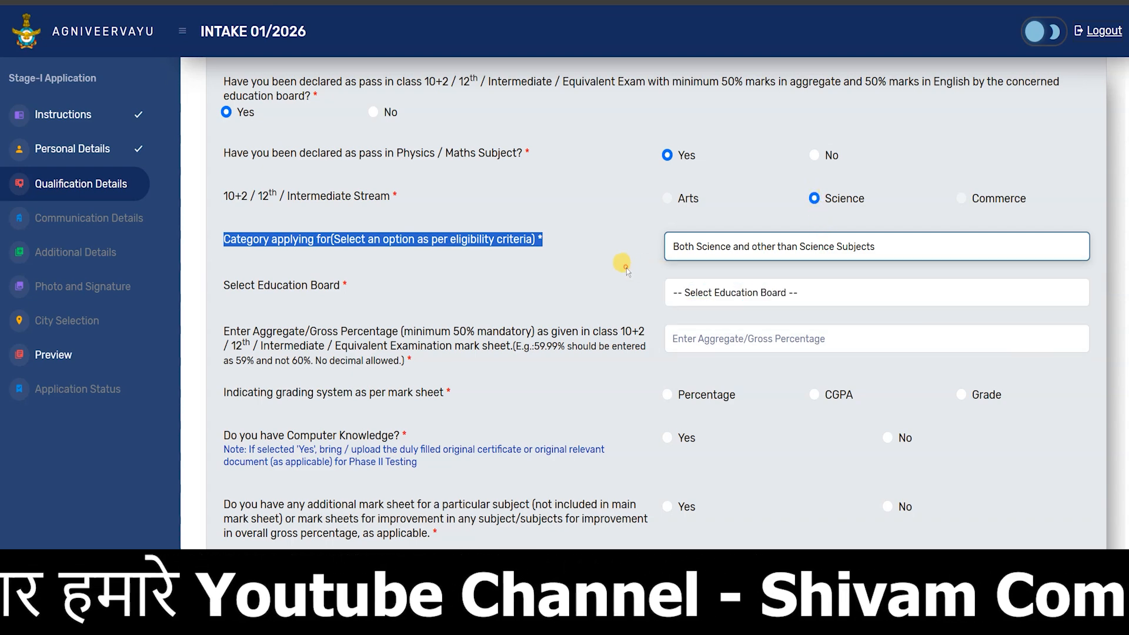
click(624, 265)
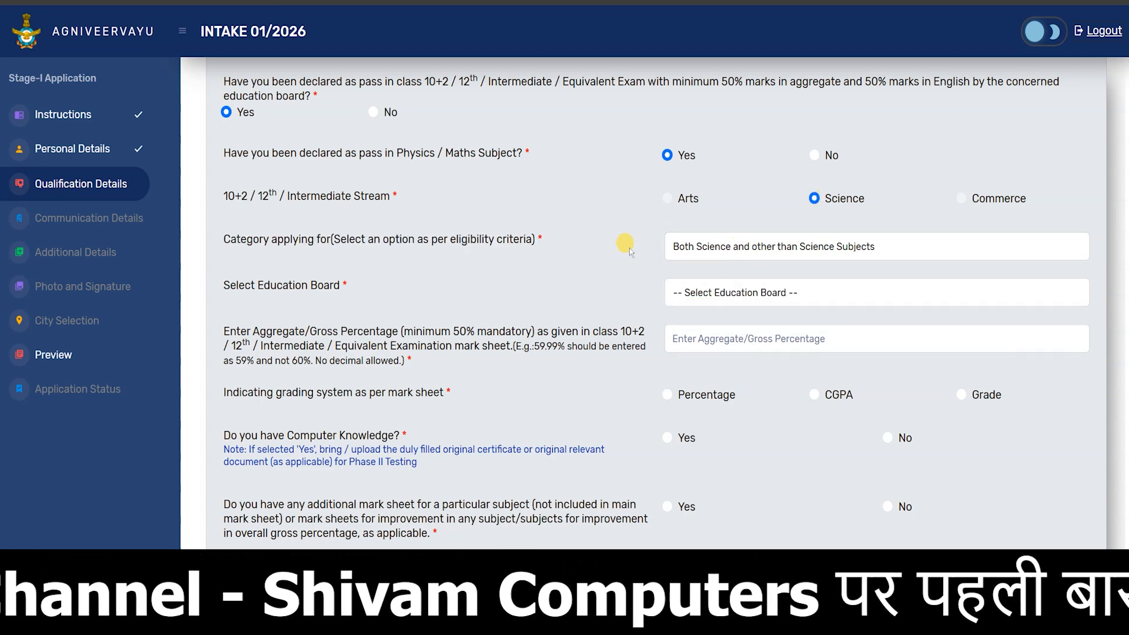
Set the education board to Central Board of Secondary Education (CBSE)
drag(245, 292, 334, 285)
click(753, 300)
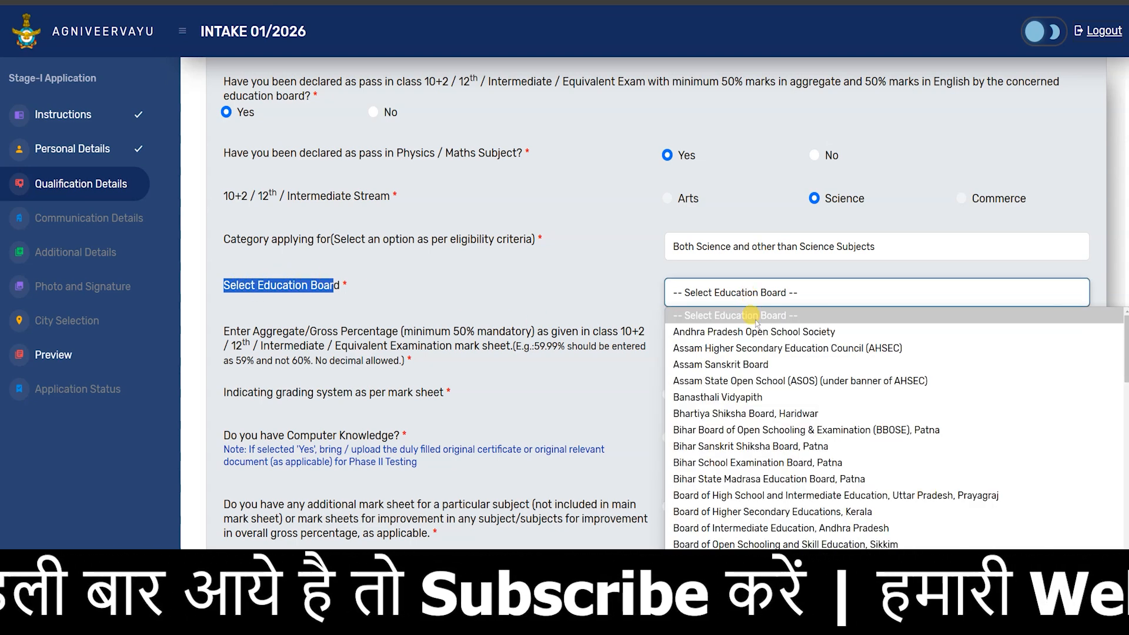
scroll(758, 382, down, 7)
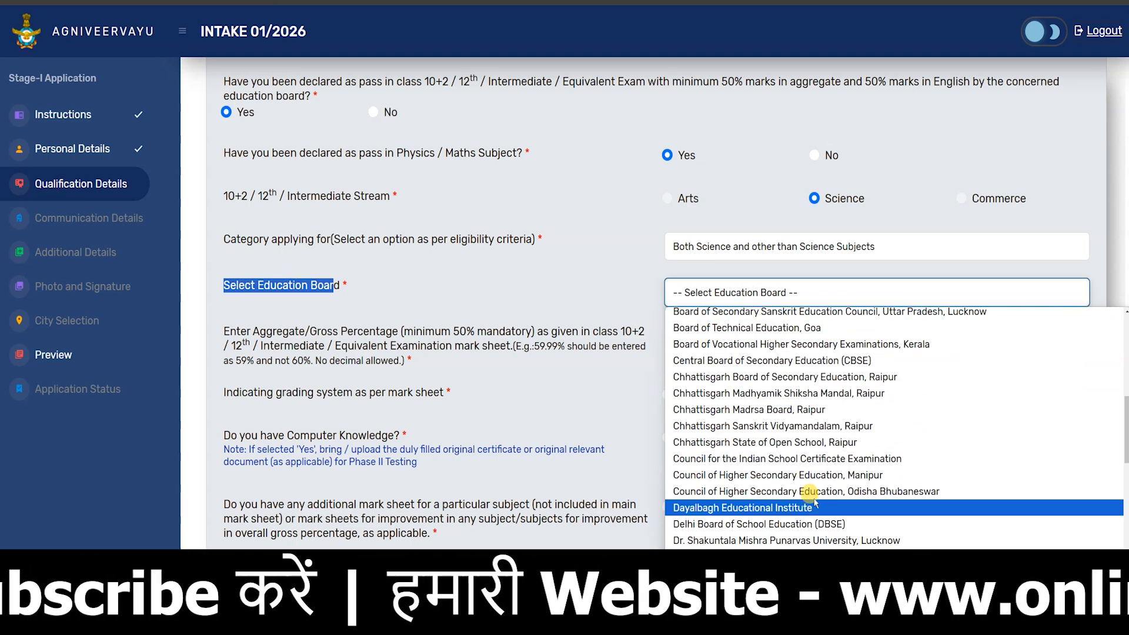
scroll(818, 500, down, 4)
scroll(825, 491, up, 10)
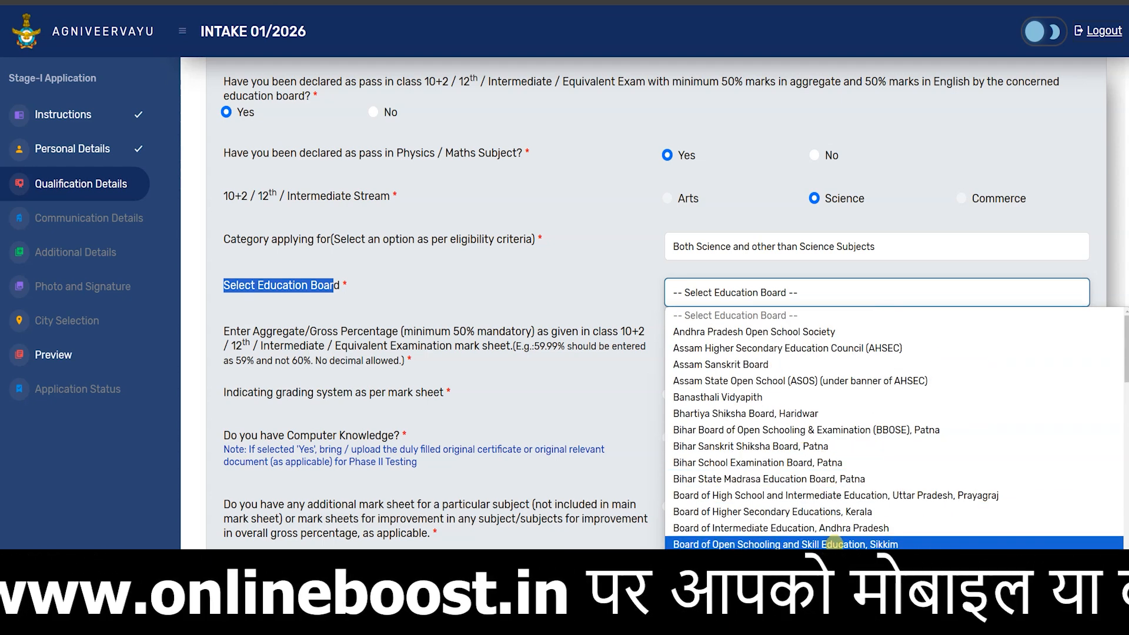
click(852, 501)
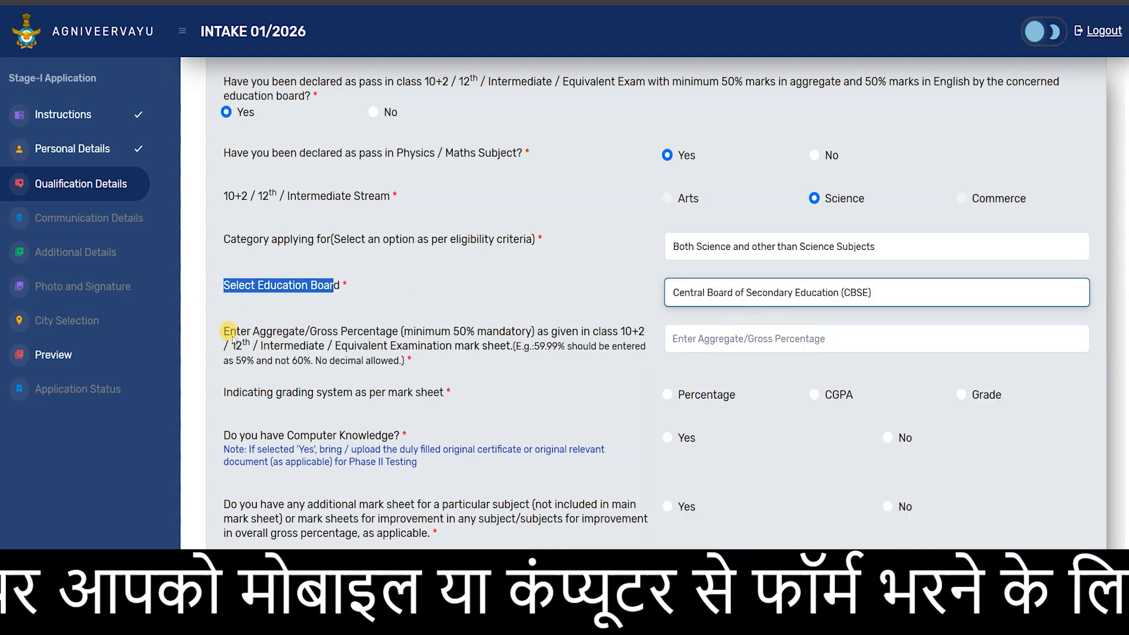
Set the 10+2 aggregate percentage to 55 and the mark sheet grading system to Percentage
drag(229, 330, 567, 359)
click(536, 348)
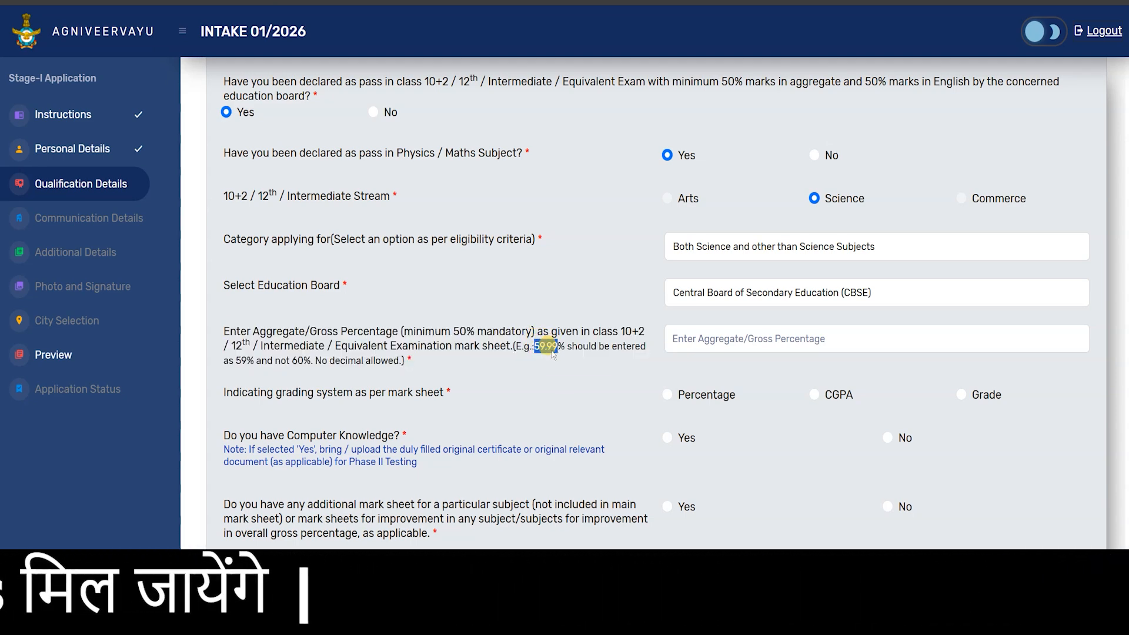
click(541, 354)
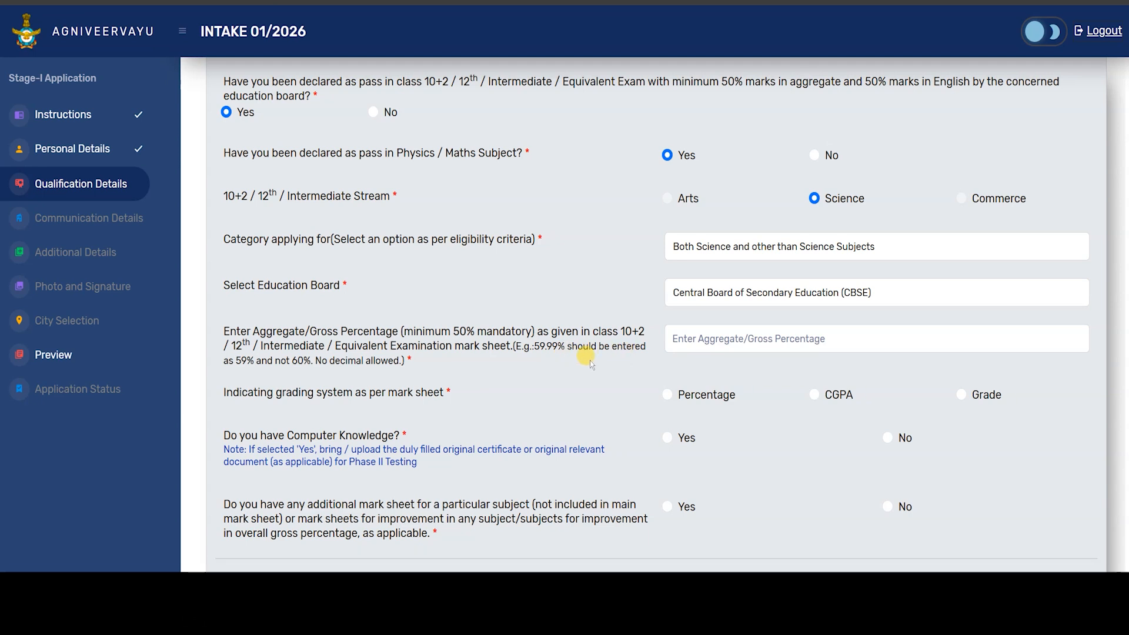
double_click(241, 359)
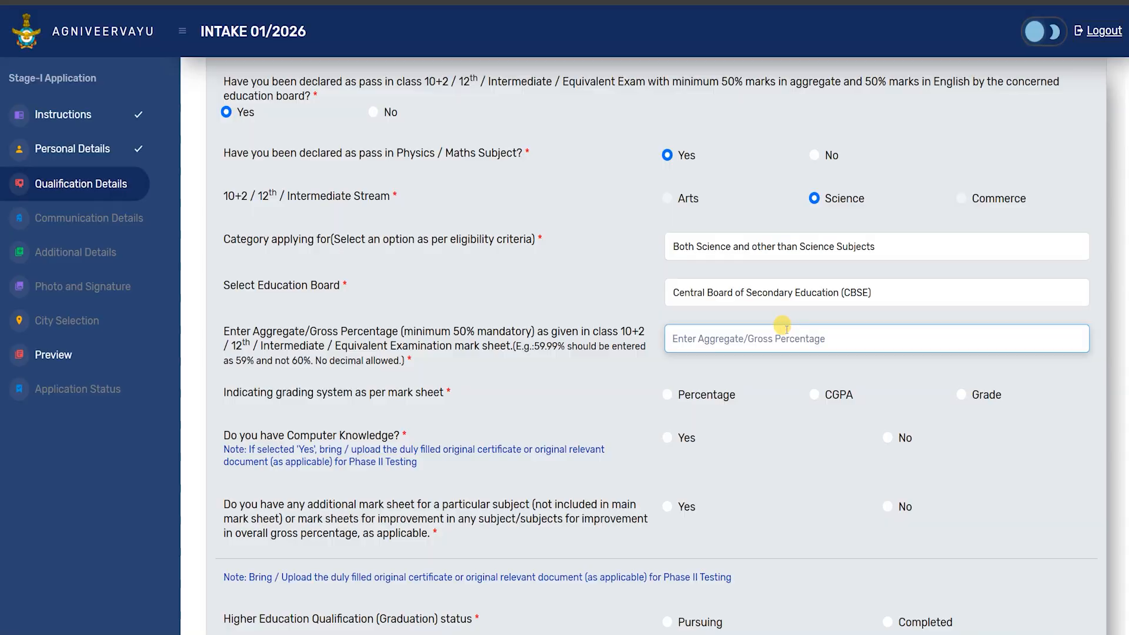
text(55)
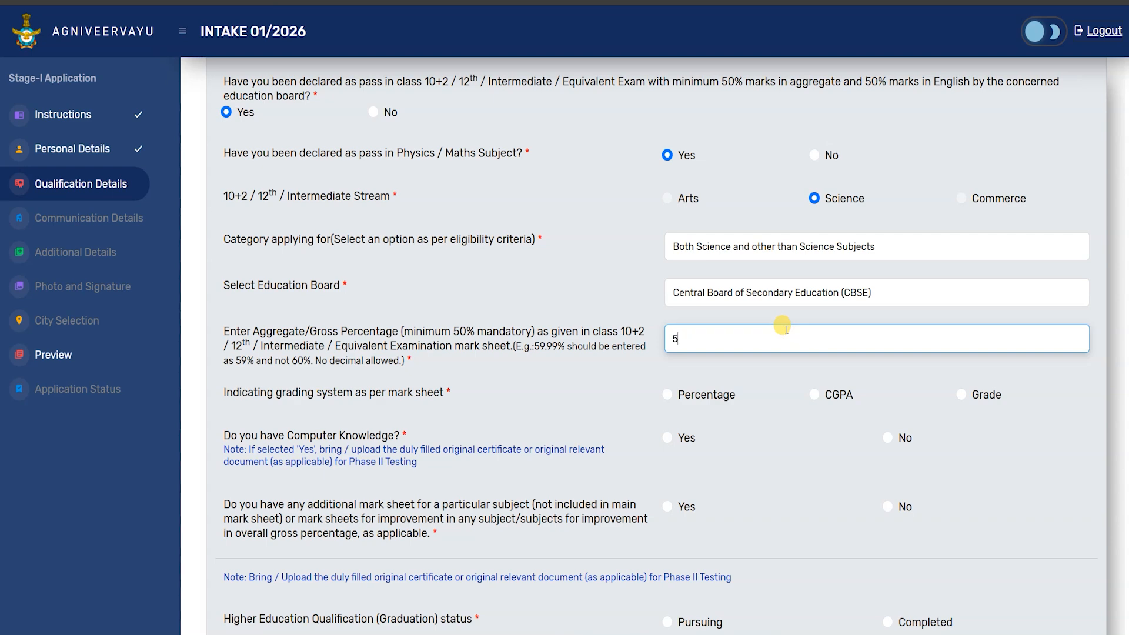
key(BackSpace)
text(55)
click(538, 383)
scroll(265, 416, down, 1)
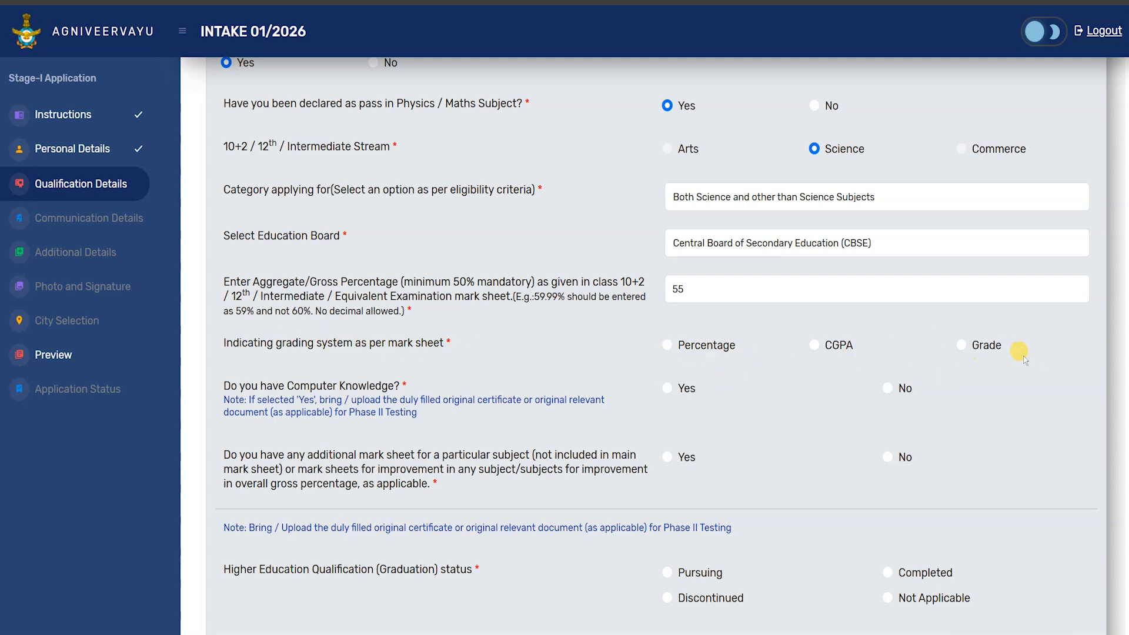
click(667, 345)
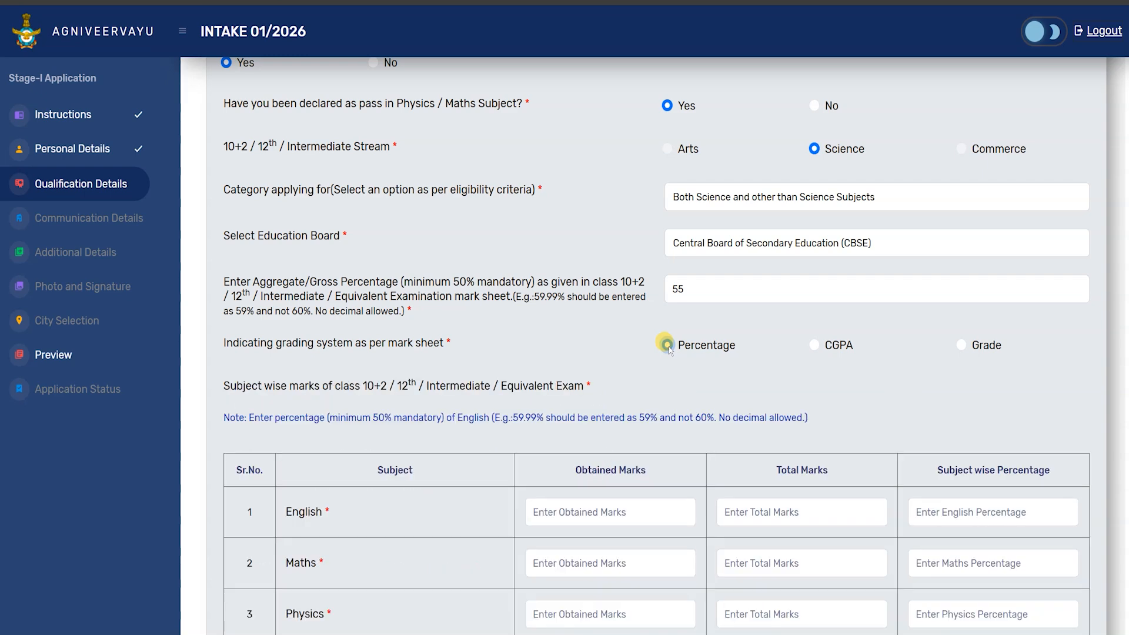
Enter the English marks as 80 obtained out of 100 total, with a subject percentage of 80
scroll(676, 355, down, 3)
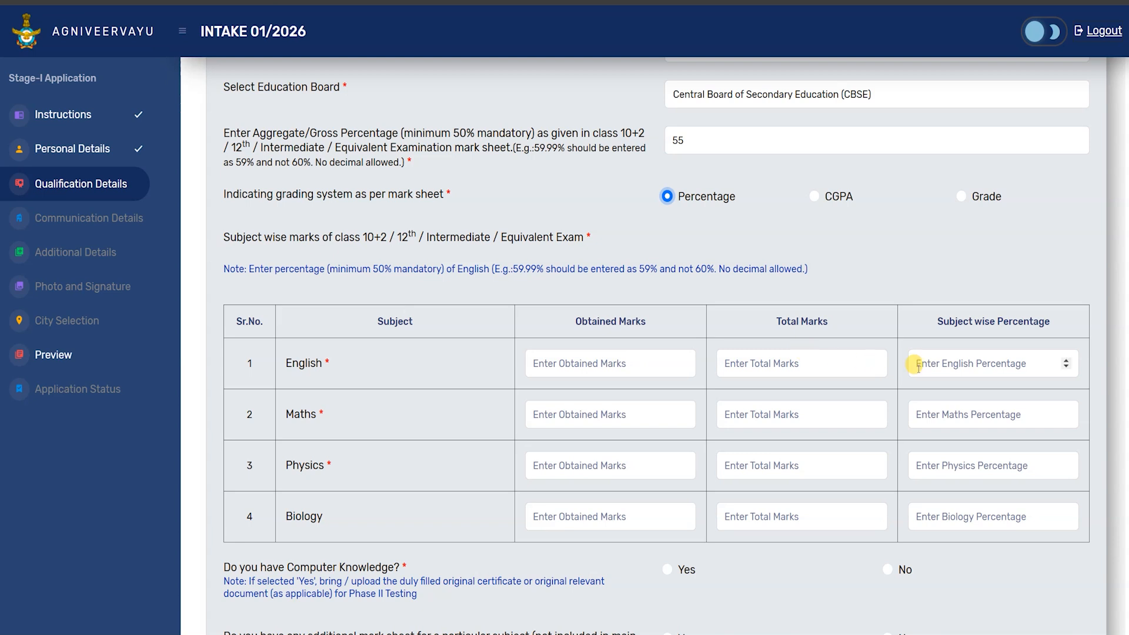
click(553, 369)
text(80)
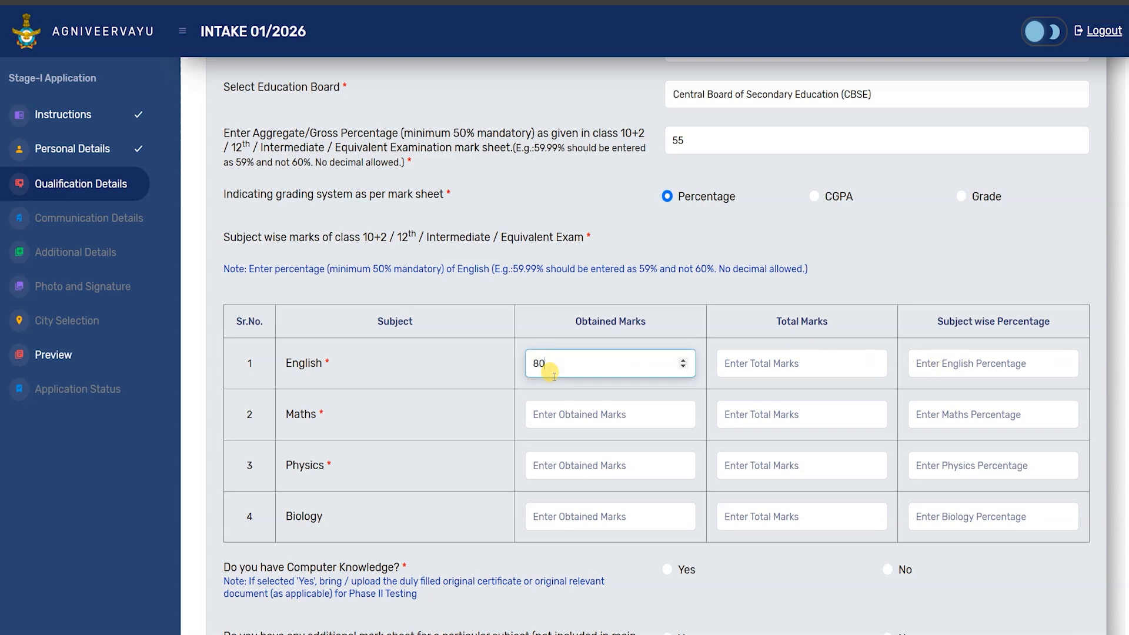
key(Tab)
text(100)
key(Tab)
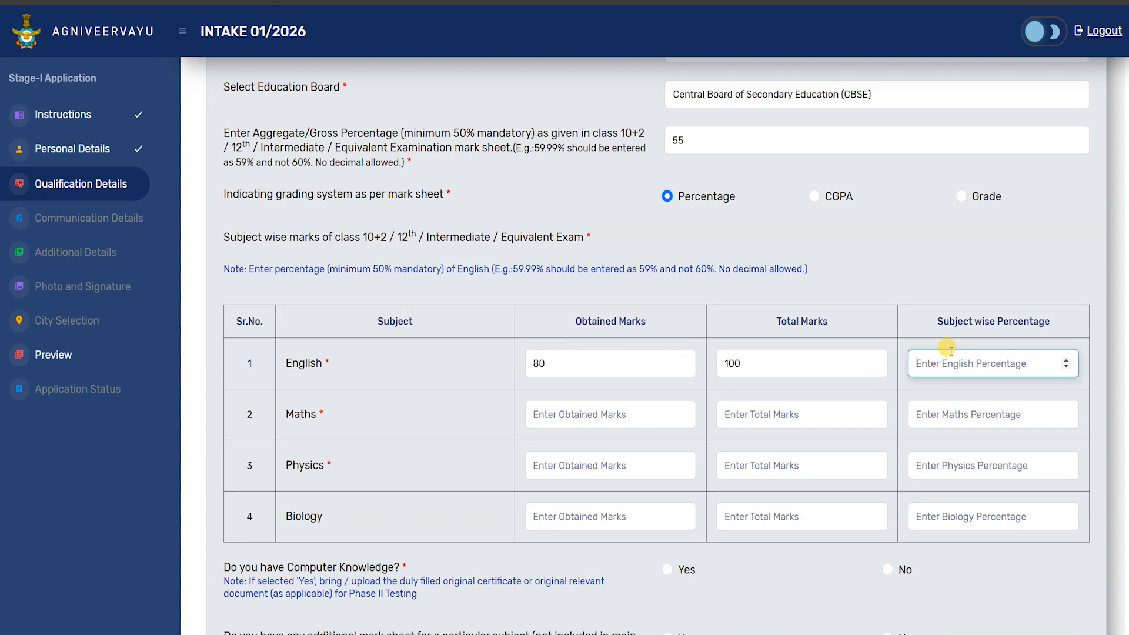
text(80)
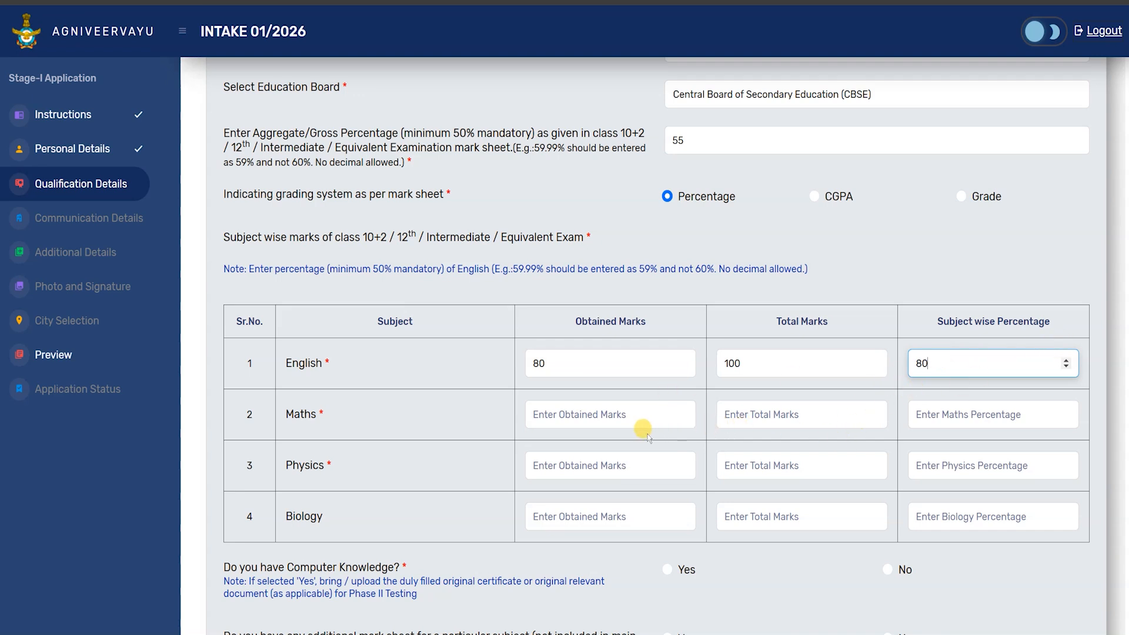
Enter the Maths marks as 75 obtained out of 100 total, with a subject percentage of 75
click(632, 412)
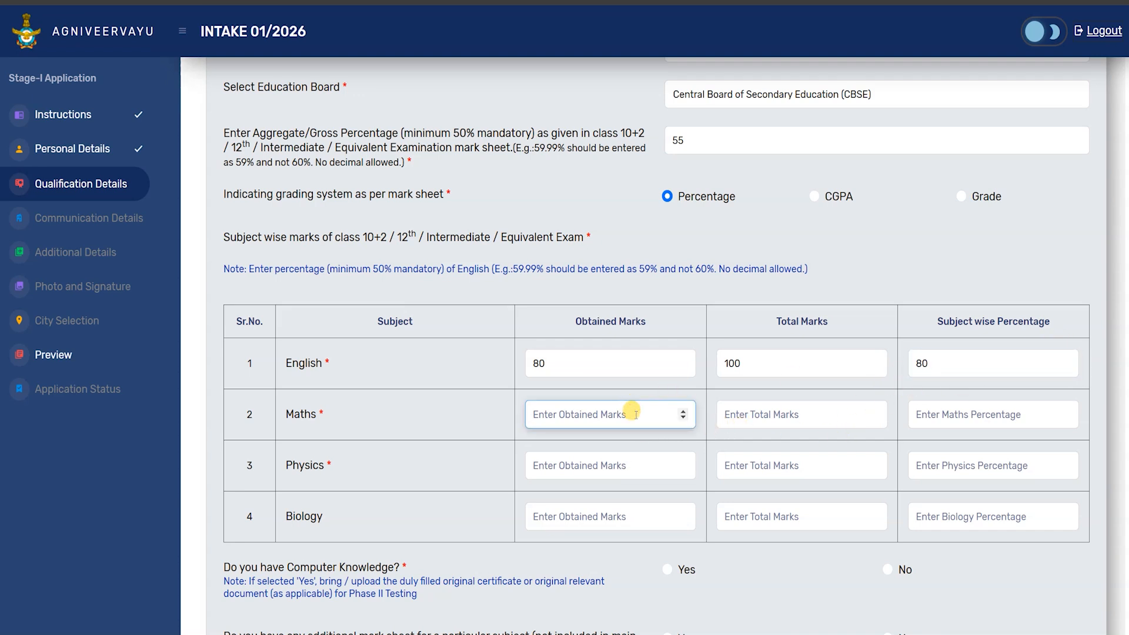
text(75)
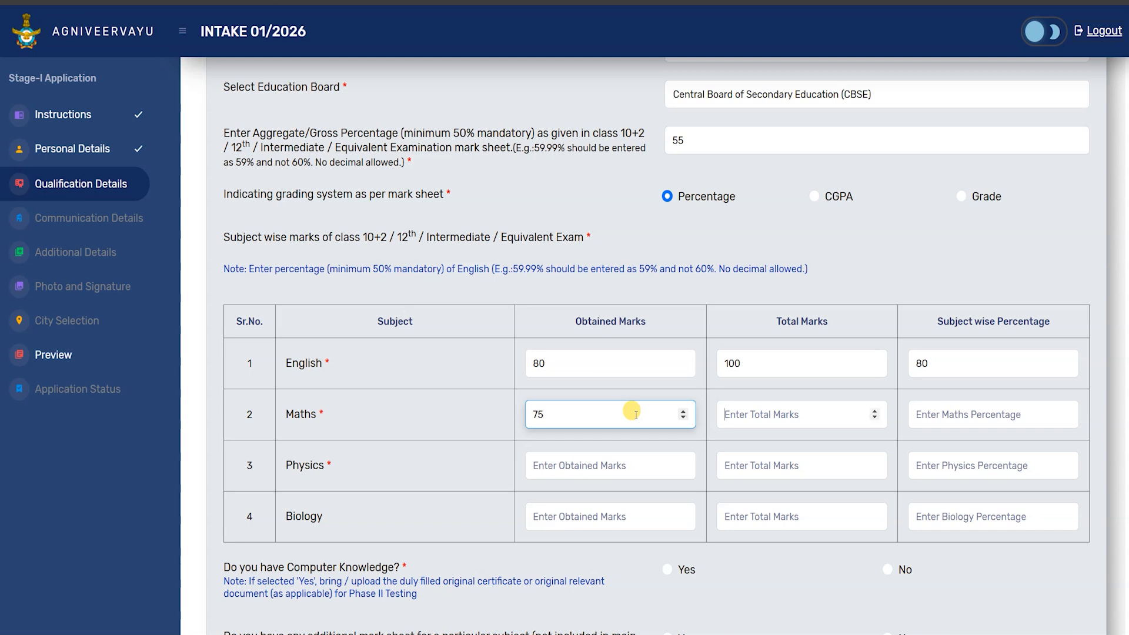
key(Tab)
text(1)
key(Tab)
text(75)
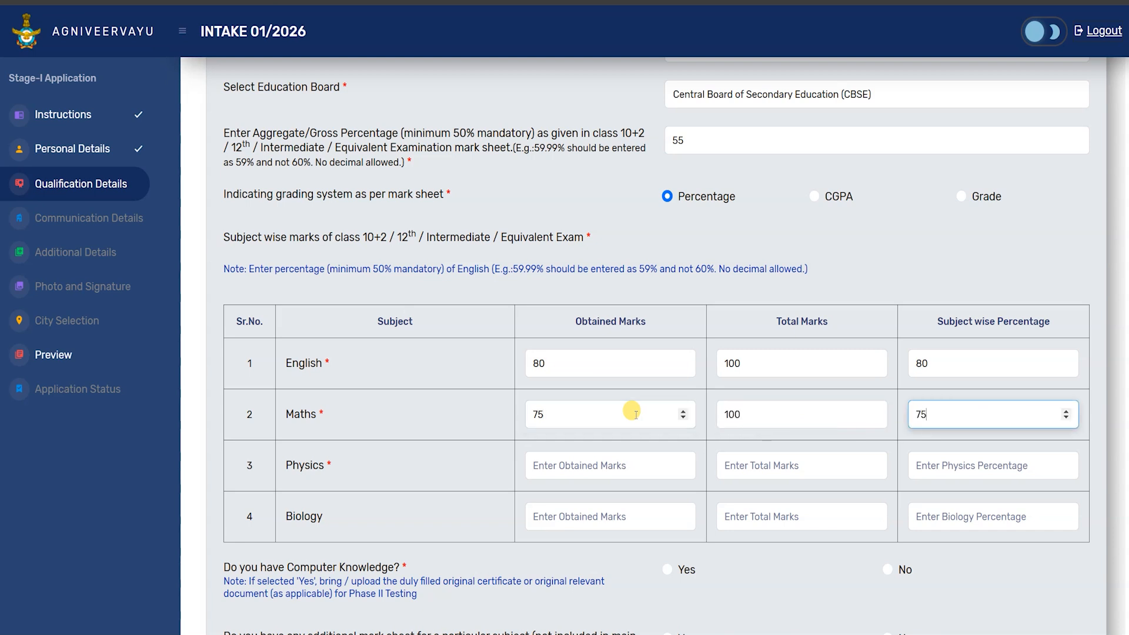
Enter the Physics marks as 81 obtained out of 100 total, with a subject percentage of 81
click(602, 465)
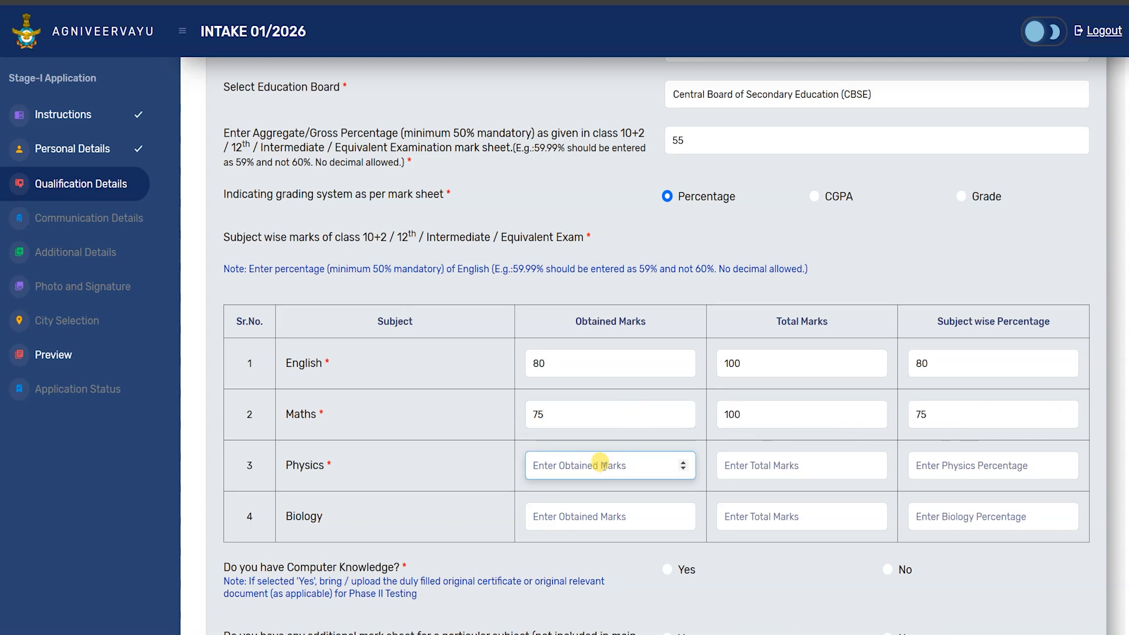
text(81)
key(Tab)
text(10)
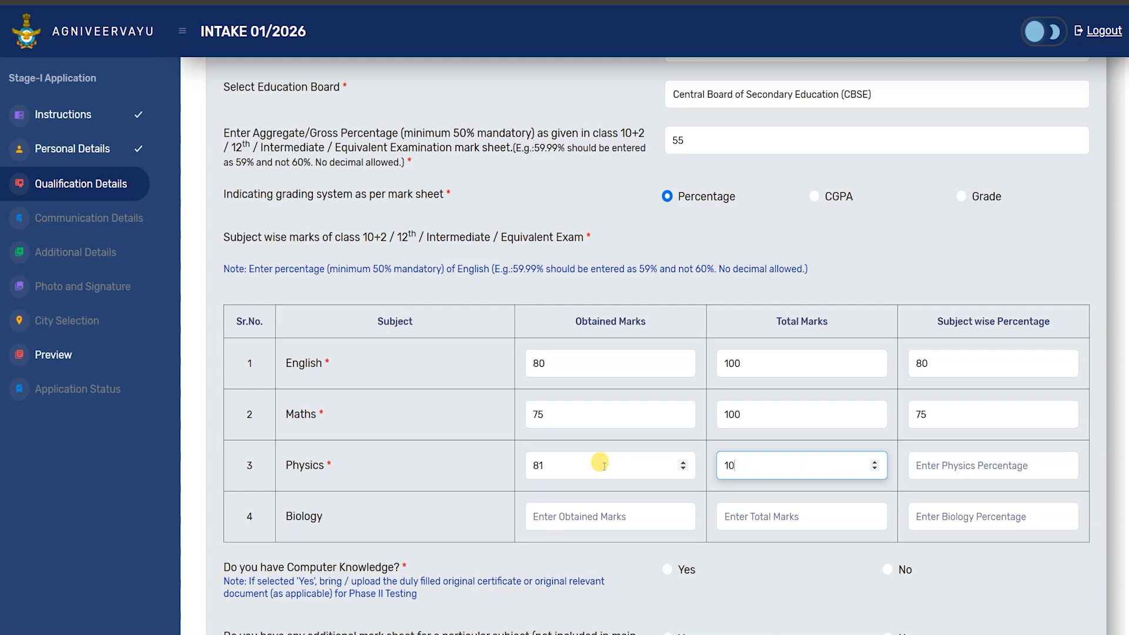
text(0)
key(Tab)
text(81)
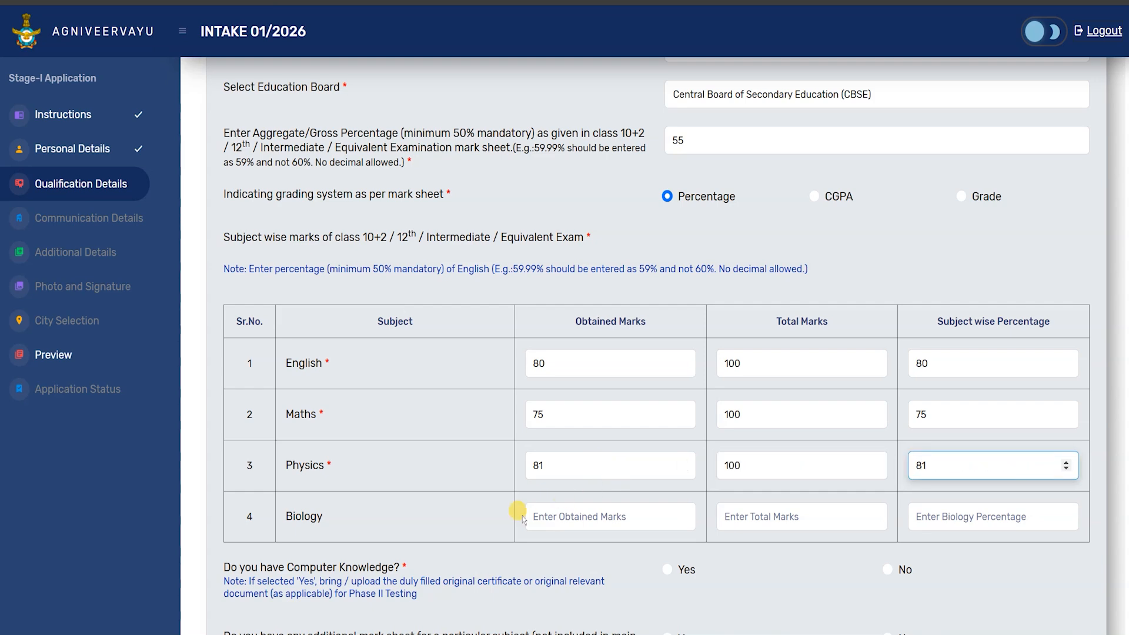
scroll(467, 172, down, 5)
scroll(353, 204, up, 2)
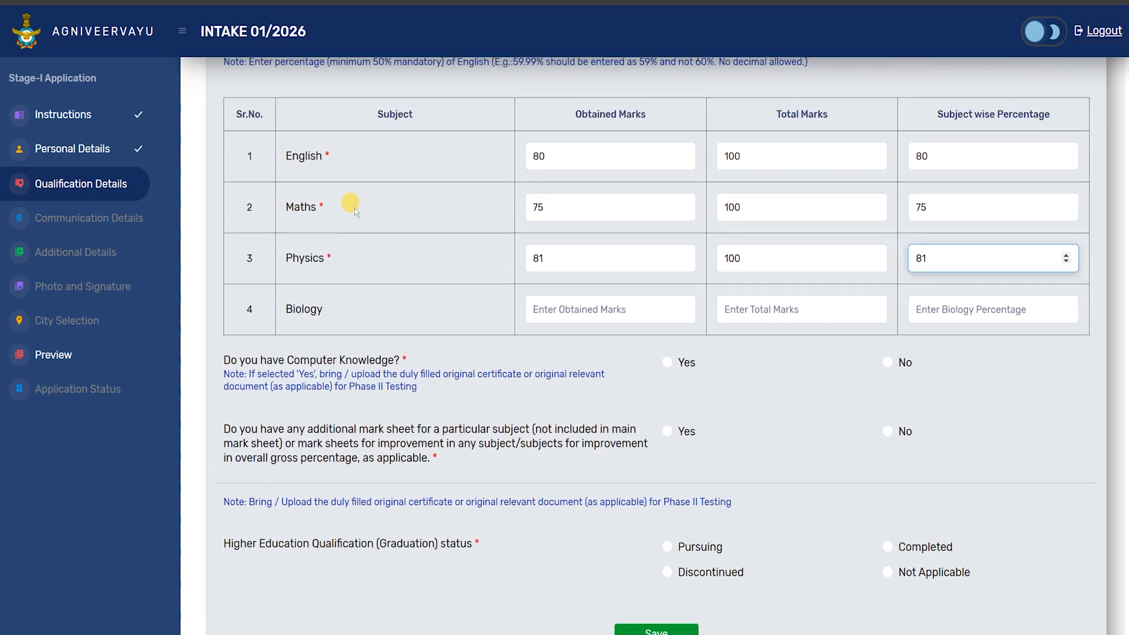
scroll(344, 166, down, 2)
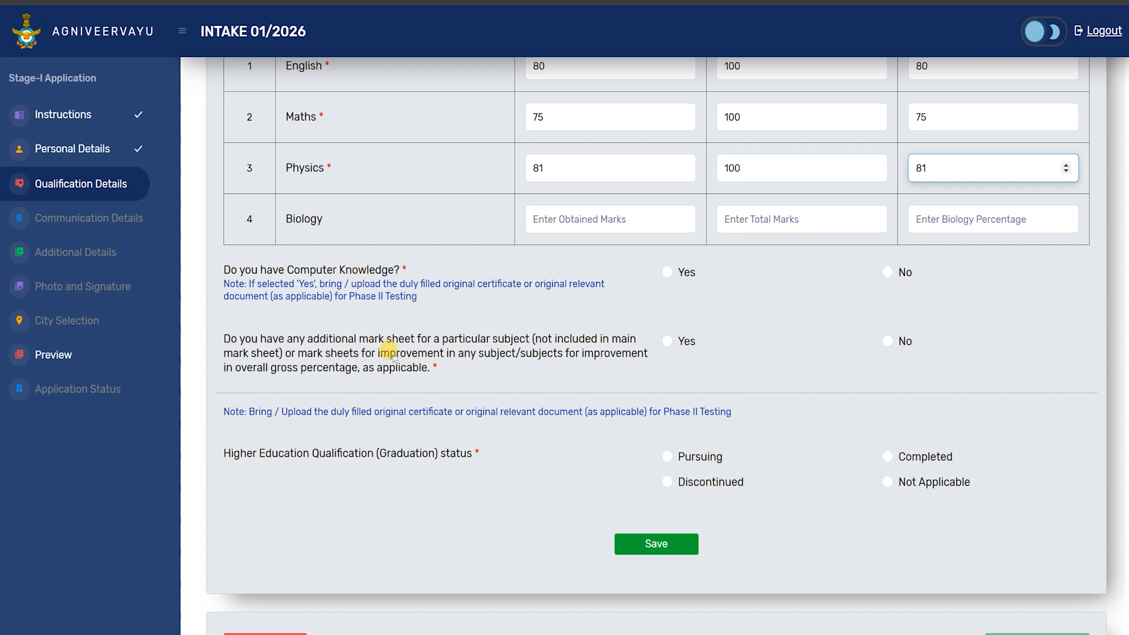
Answer Yes to the computer knowledge question and set the computer knowledge type to Basic
drag(222, 266, 405, 271)
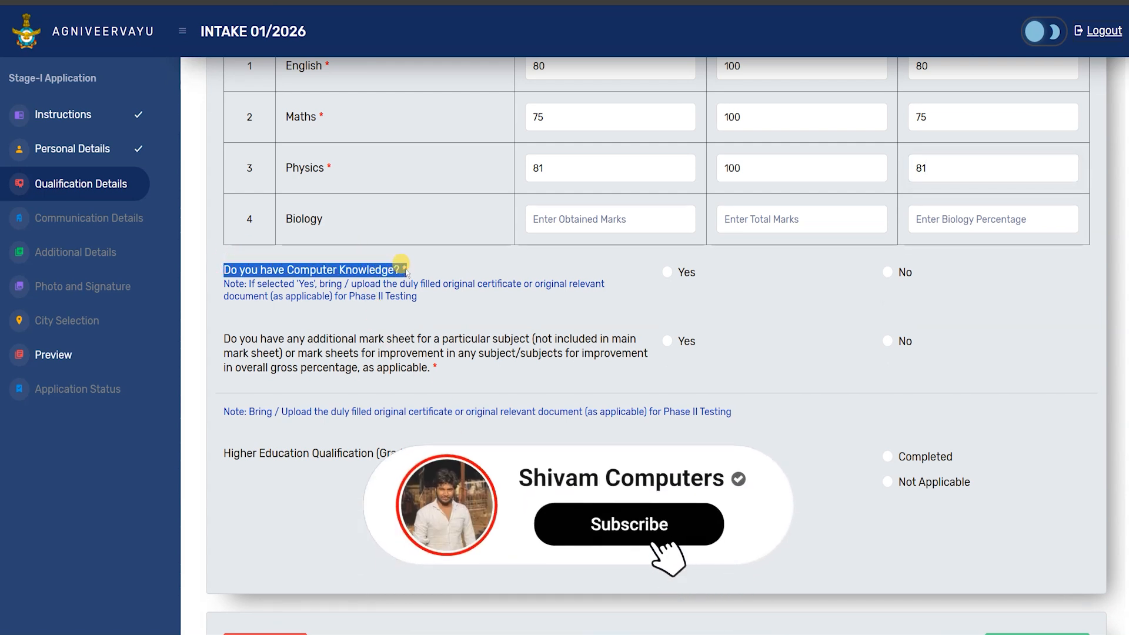
click(503, 263)
click(666, 272)
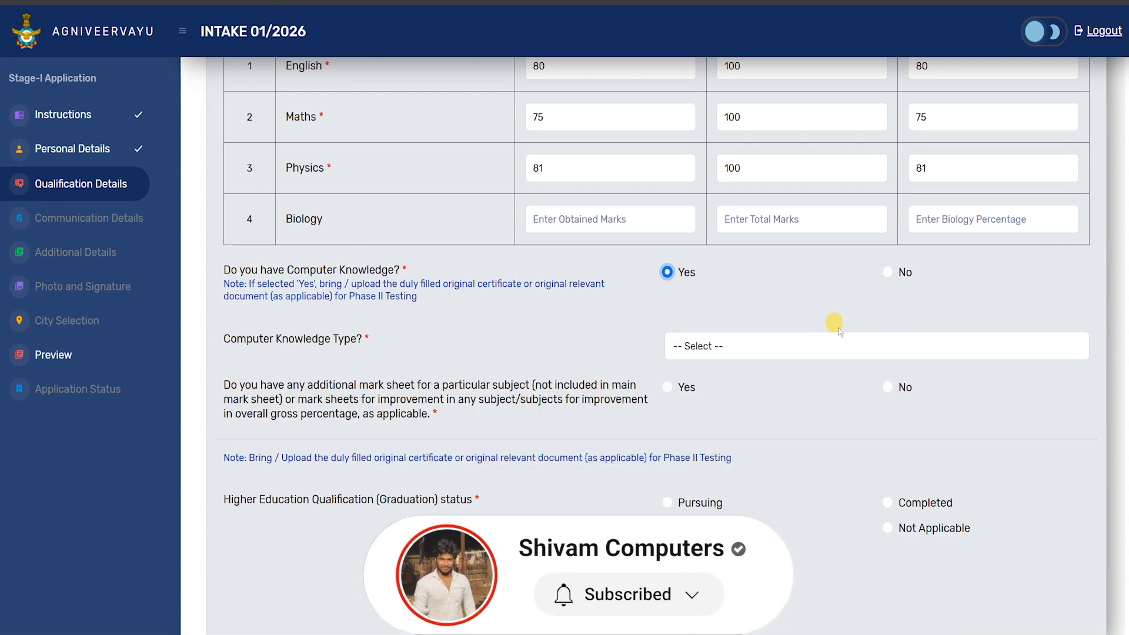
drag(218, 339, 360, 341)
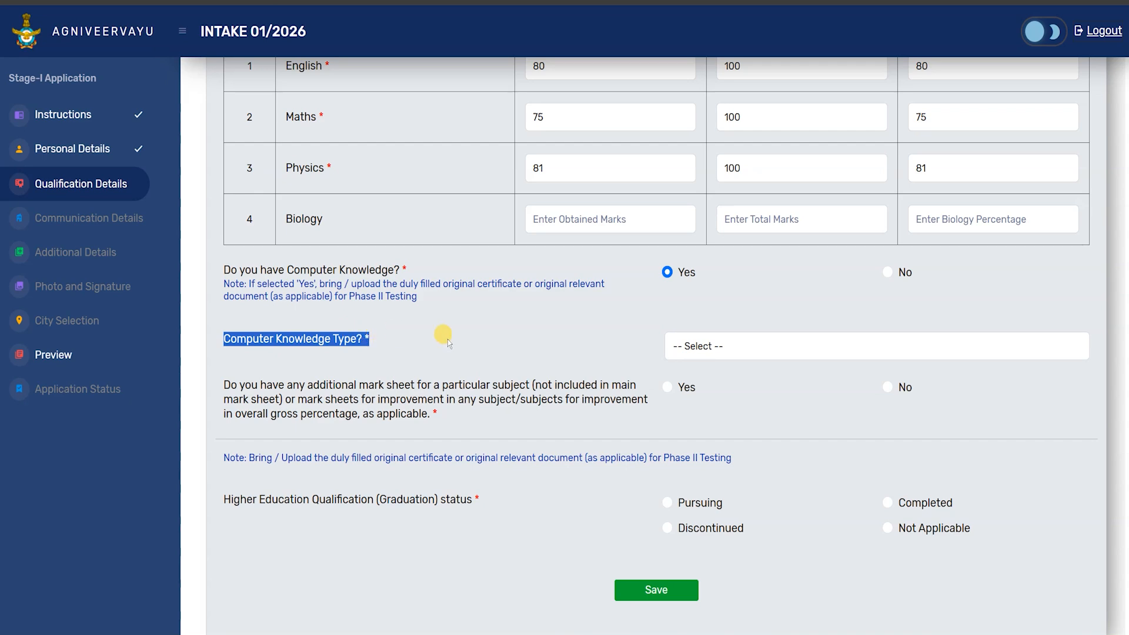
click(716, 346)
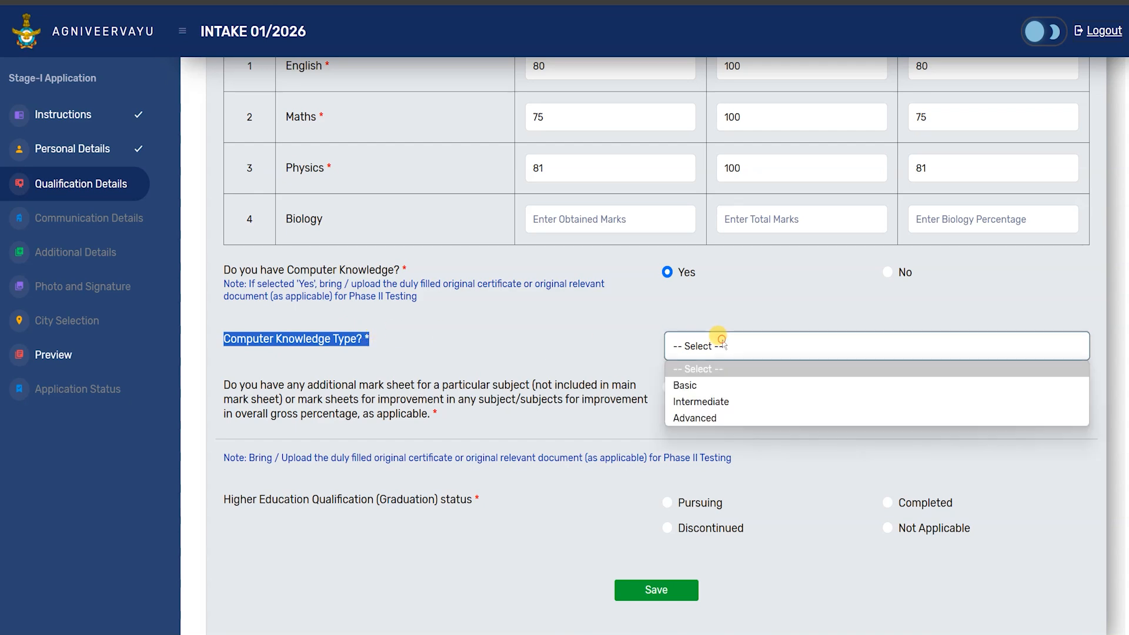
click(747, 419)
scroll(715, 370, down, 2)
click(723, 211)
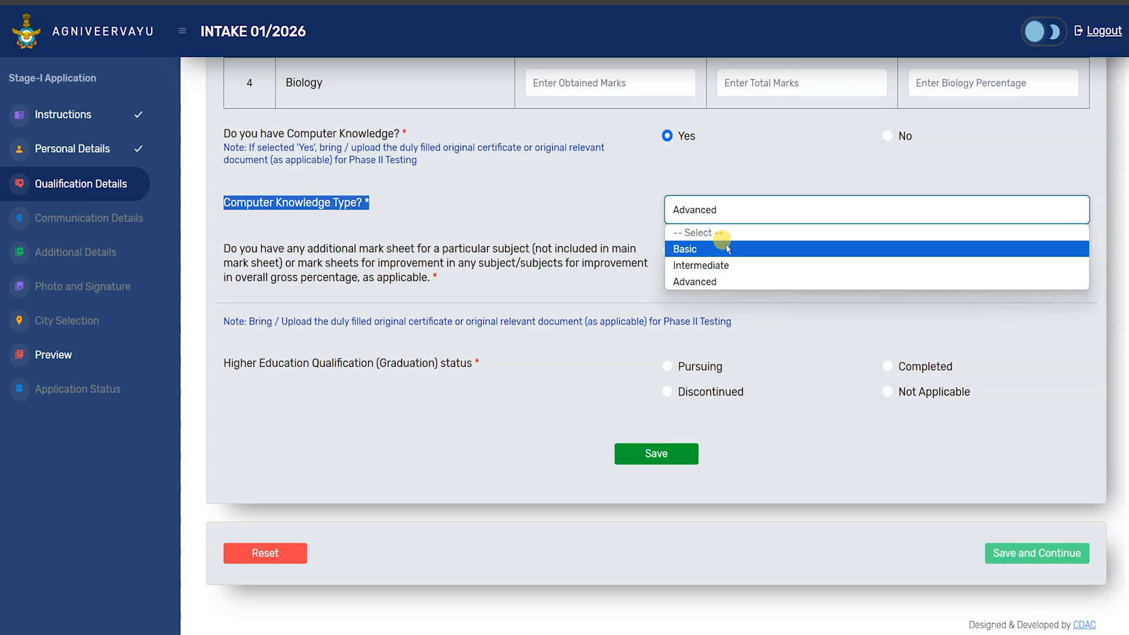
click(727, 248)
Answer No to both the computer knowledge question and the additional or improvement mark sheet question
drag(247, 148, 558, 162)
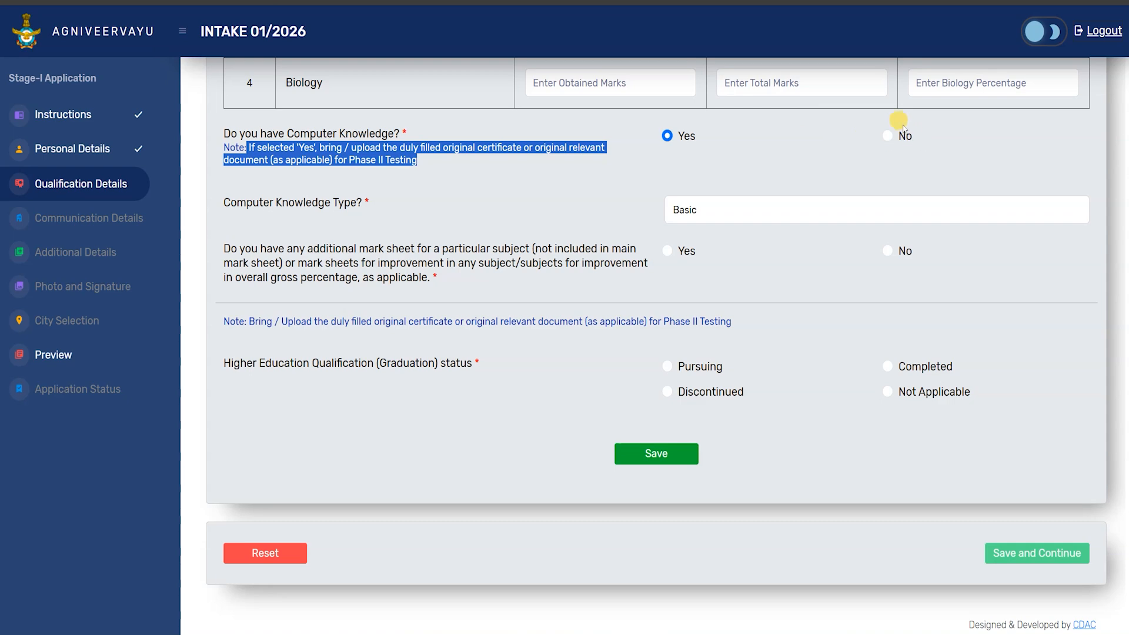
click(887, 136)
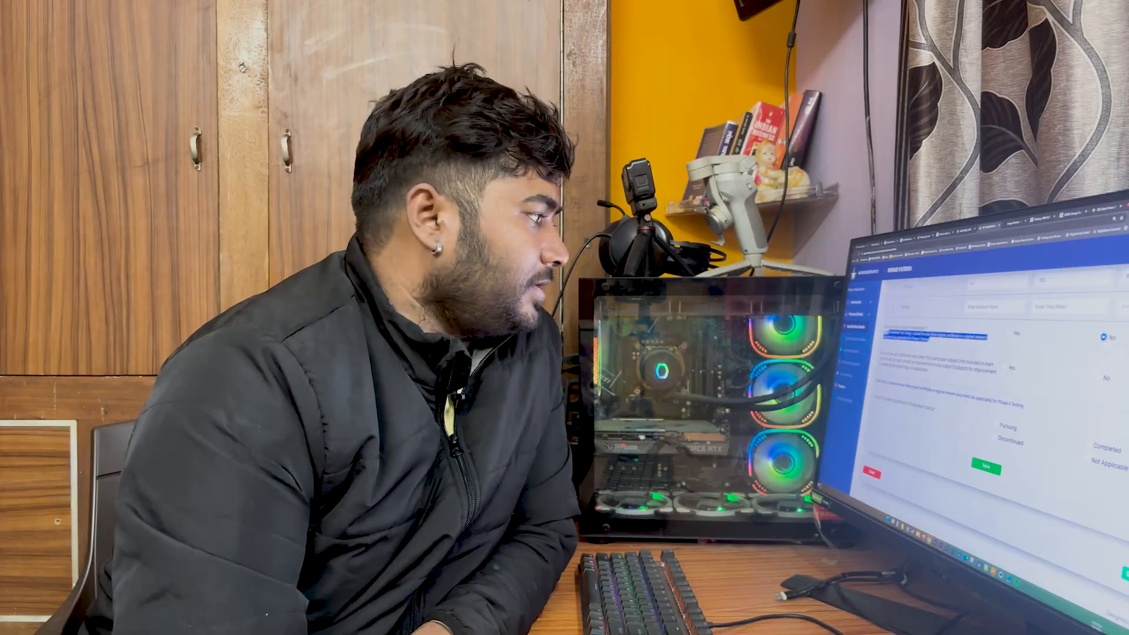
drag(541, 249, 630, 262)
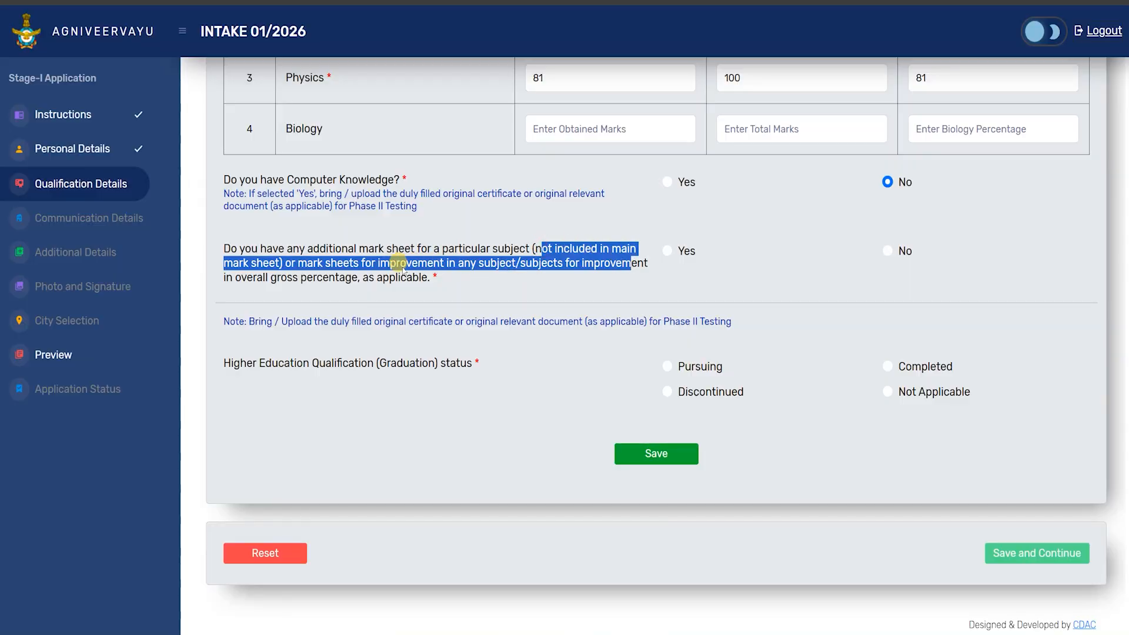
click(887, 251)
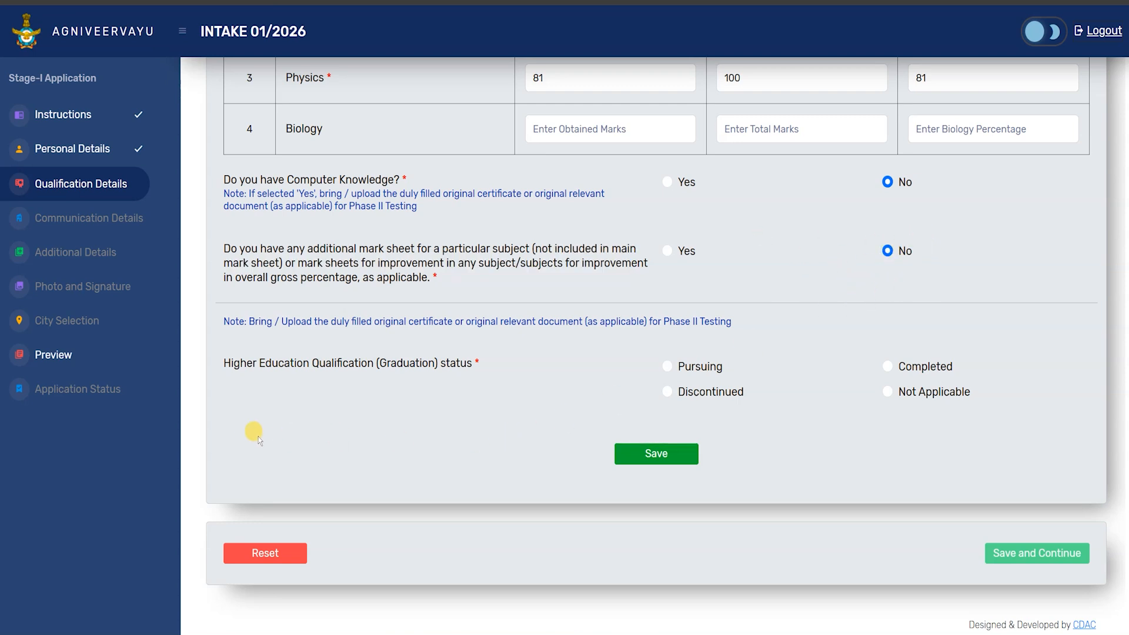
Choose an option for the Higher Education Qualification (Graduation) status
drag(220, 363, 490, 370)
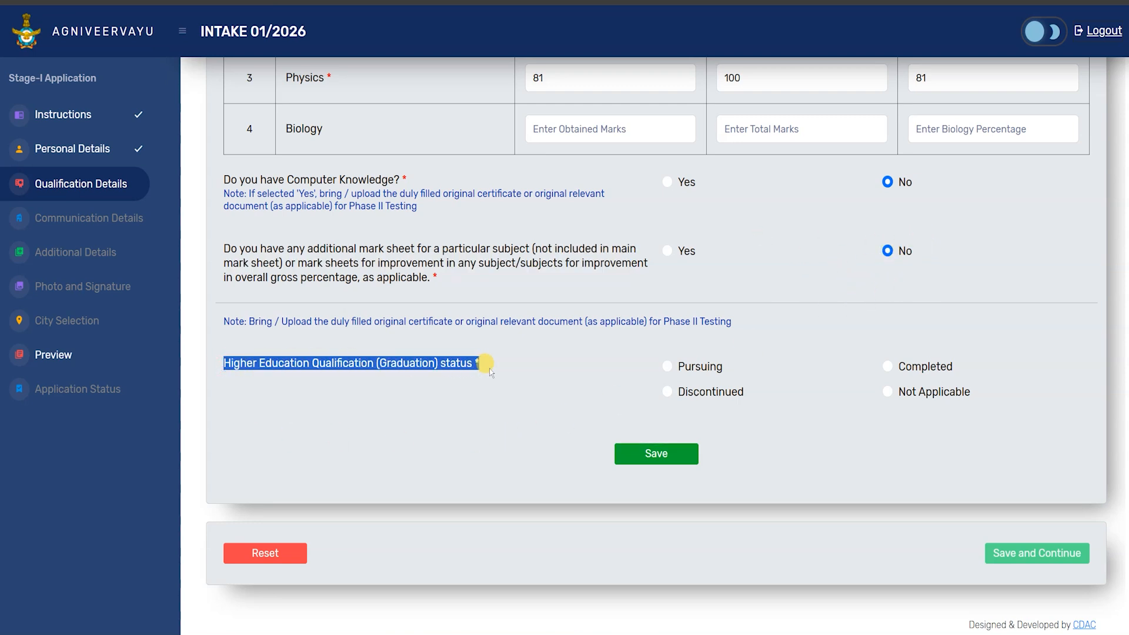
click(550, 367)
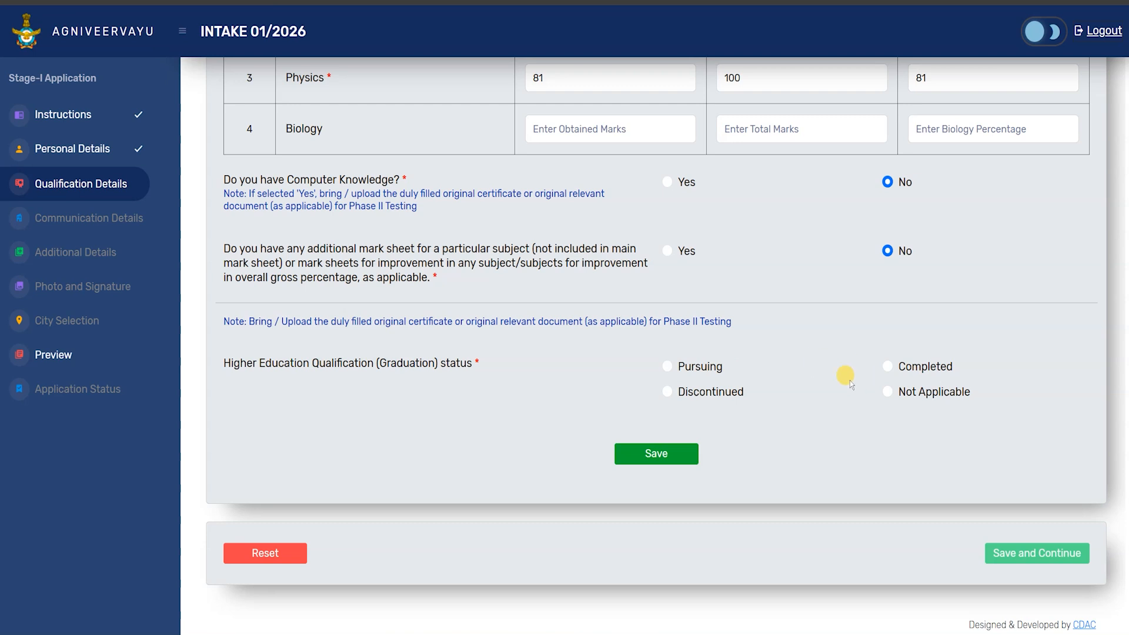